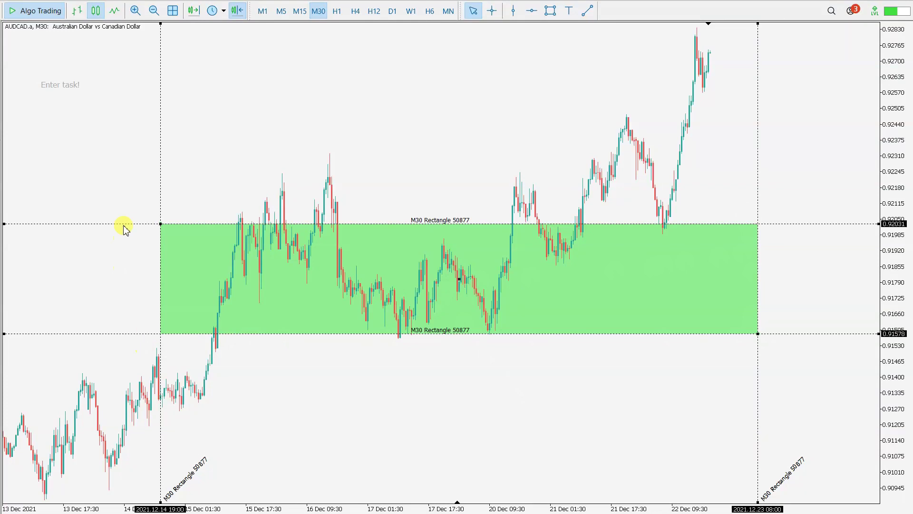
Resize the green rectangle by its edge lines: upper edge to 0.92011, right edge to 2021.12.23 00:00, lower edge to 0.91559.
{"action": "mouse_move", "coordinate": [477, 224]}
{"action": "left_mouse_down"}
{"action": "mouse_move", "coordinate": [475, 176]}
{"action": "mouse_move", "coordinate": [475, 229]}
{"action": "left_mouse_up"}
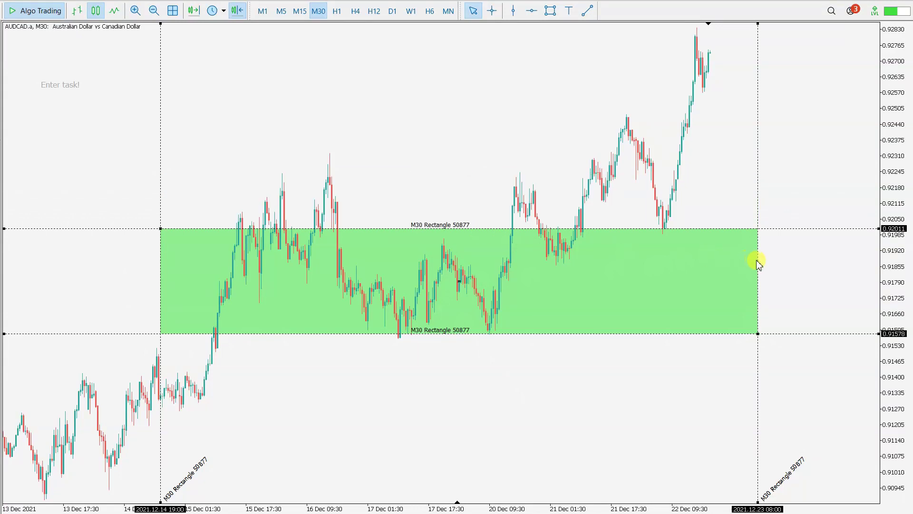
{"action": "left_click_drag", "start_coordinate": [762, 261], "coordinate": [727, 262]}
{"action": "mouse_move", "coordinate": [569, 333]}
{"action": "left_mouse_down"}
{"action": "mouse_move", "coordinate": [573, 369]}
{"action": "mouse_move", "coordinate": [570, 330]}
{"action": "mouse_move", "coordinate": [573, 338]}
{"action": "left_mouse_up"}
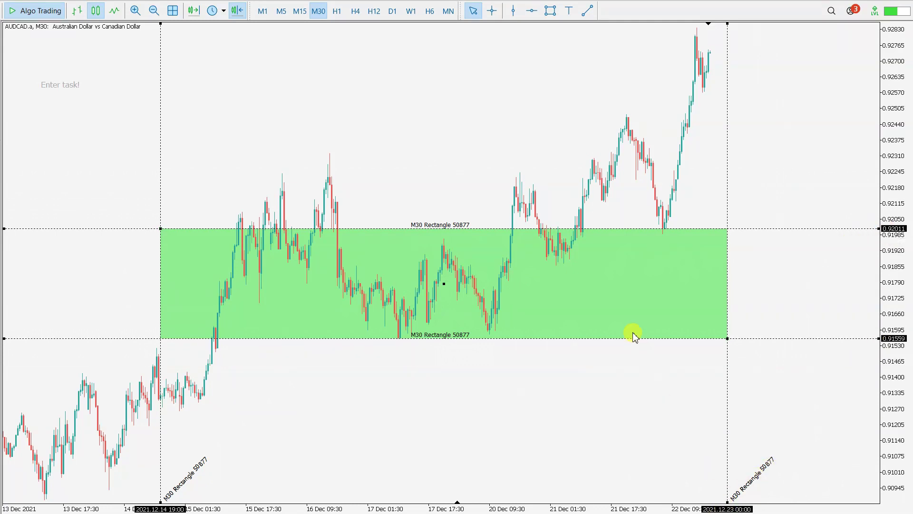
Deselect and reselect the green rectangle repeatedly to toggle its edge lines off and on.
{"action": "left_click", "coordinate": [731, 342]}
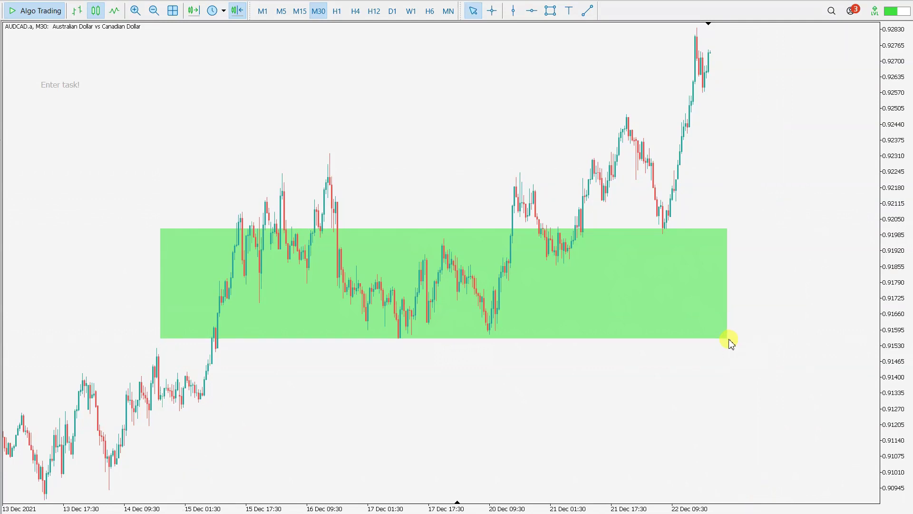
{"action": "left_click", "coordinate": [731, 342]}
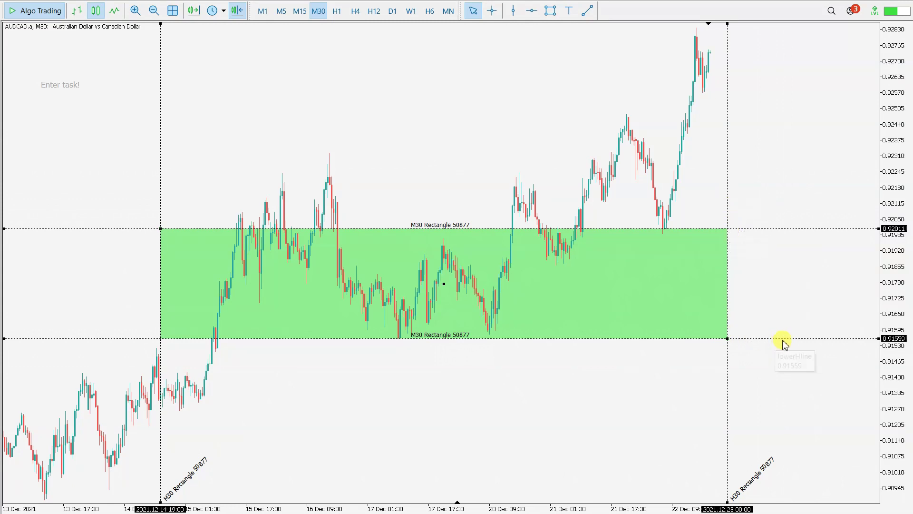
{"action": "left_click", "coordinate": [730, 375]}
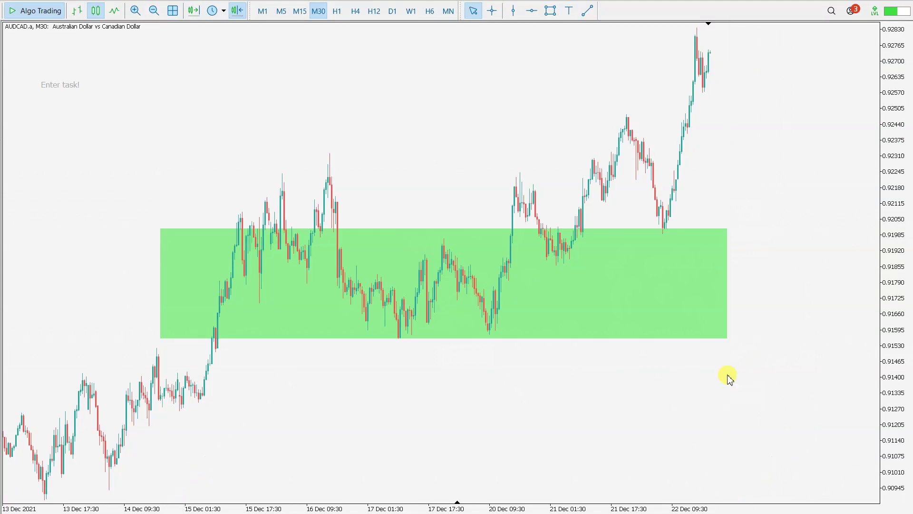
{"action": "left_click", "coordinate": [724, 340]}
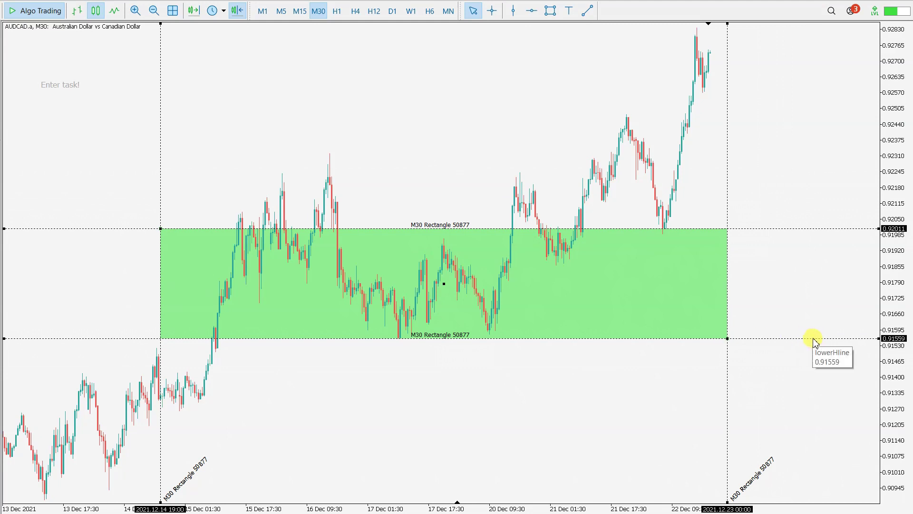
{"action": "left_click", "coordinate": [803, 350]}
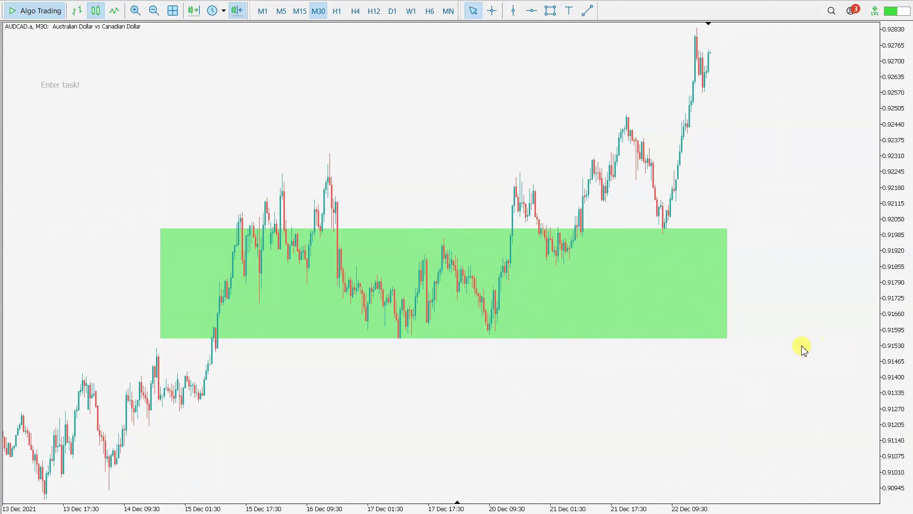
{"action": "left_click", "coordinate": [723, 341]}
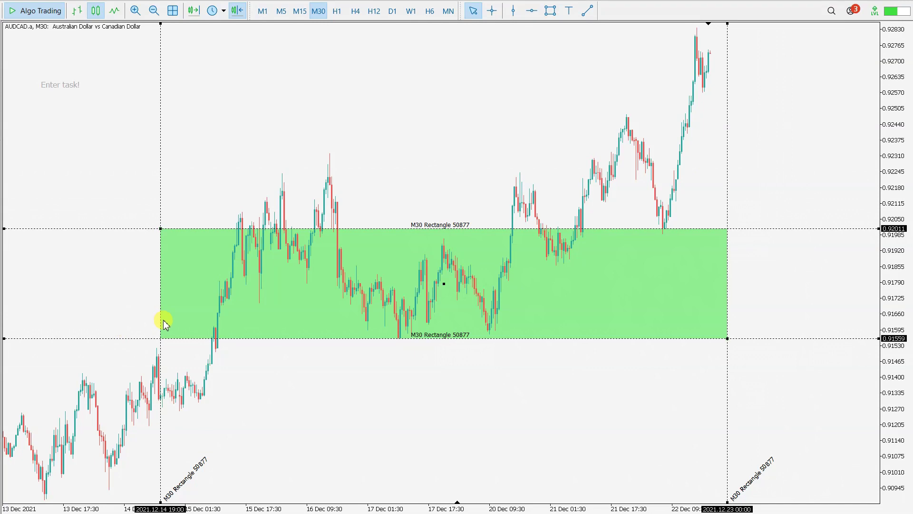
Reshape the rectangle to start at 2021.12.14 23:00, with its upper edge at 0.91985 and its lower edge at 0.91502.
{"action": "mouse_move", "coordinate": [162, 293]}
{"action": "left_mouse_down"}
{"action": "mouse_move", "coordinate": [241, 292]}
{"action": "mouse_move", "coordinate": [163, 291]}
{"action": "left_mouse_up"}
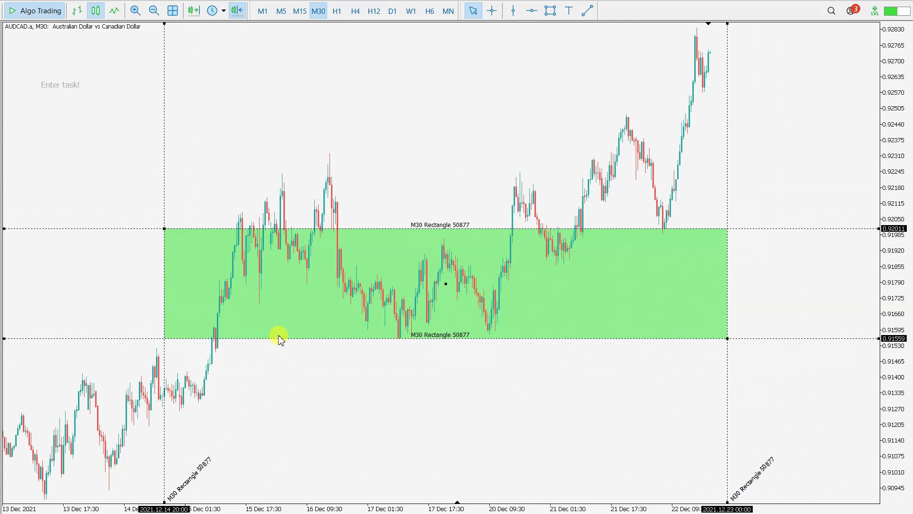
{"action": "mouse_move", "coordinate": [164, 229]}
{"action": "left_mouse_down"}
{"action": "mouse_move", "coordinate": [200, 252]}
{"action": "mouse_move", "coordinate": [177, 234]}
{"action": "left_mouse_up"}
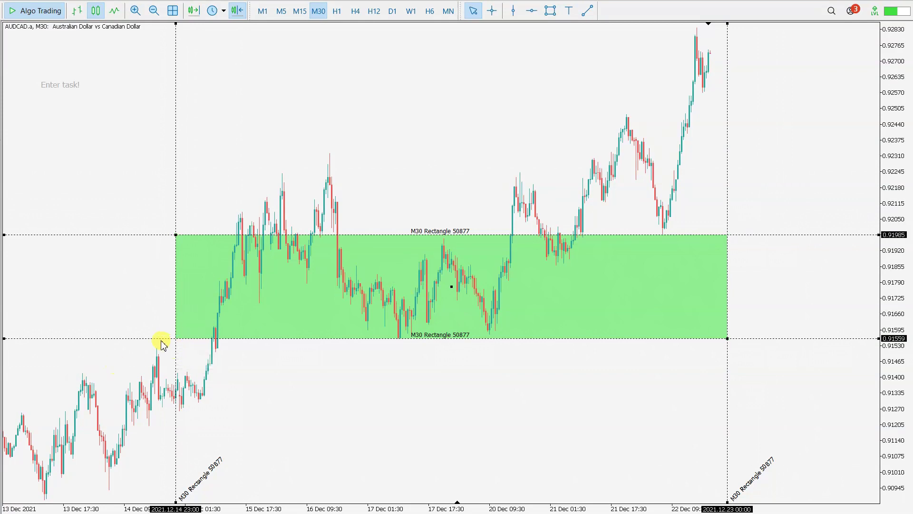
{"action": "left_click_drag", "start_coordinate": [161, 340], "coordinate": [161, 352]}
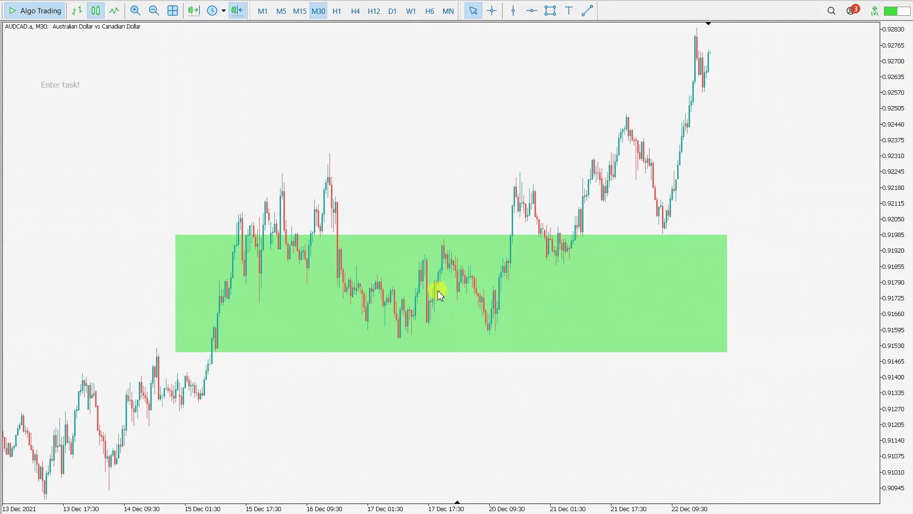
{"action": "double_click", "coordinate": [179, 352]}
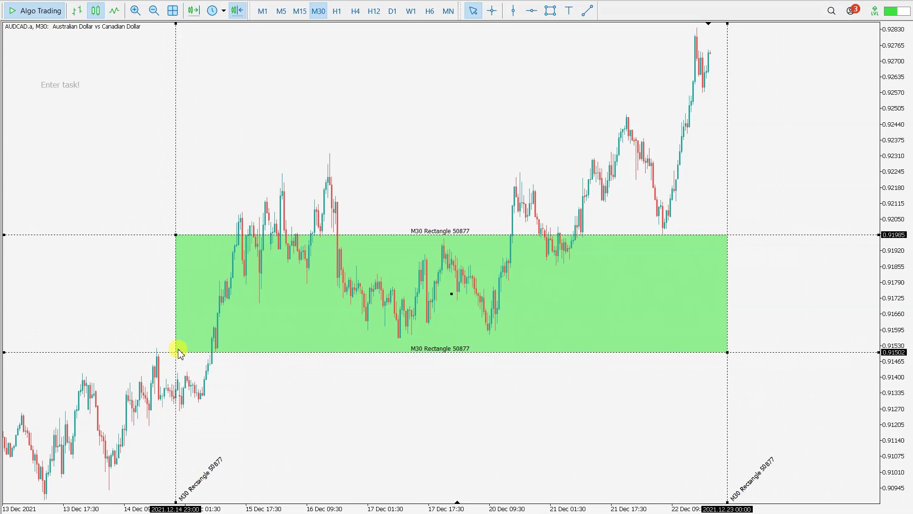
On the M15 timeframe, raise the rectangle's upper edge line to 0.92418, and return to M30.
{"action": "left_click", "coordinate": [299, 11]}
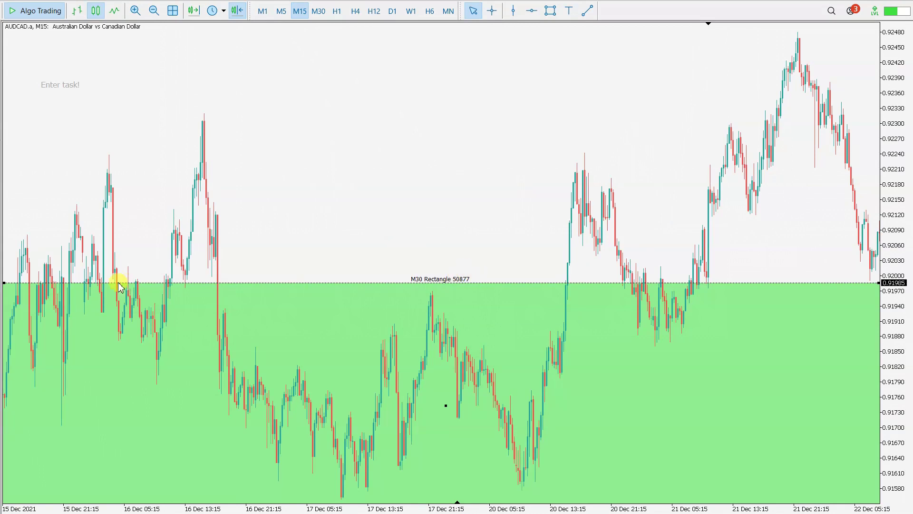
{"action": "left_click_drag", "start_coordinate": [482, 290], "coordinate": [487, 62]}
{"action": "left_click", "coordinate": [317, 12]}
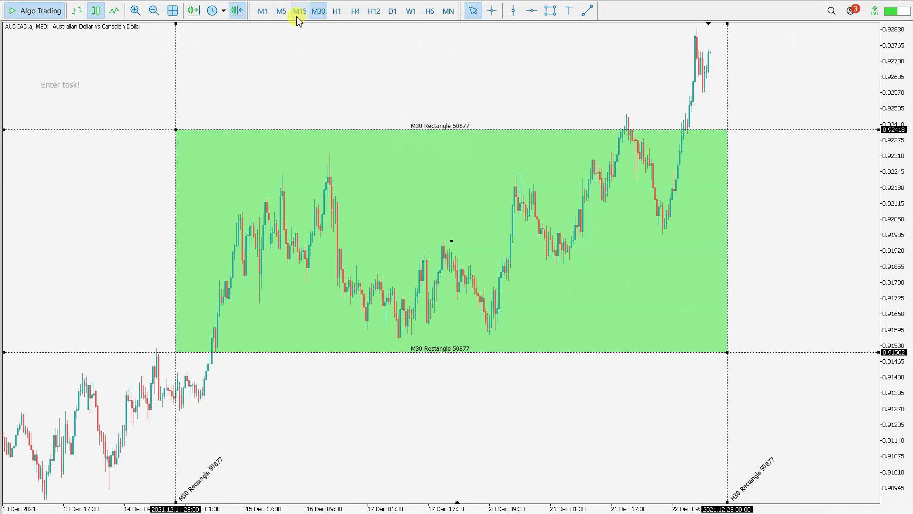
On the M15 timeframe, raise the rectangle's lower edge to 0.91878 and adjust its lower-right corner to 2021.12.22 23:30 at 0.91949.
{"action": "left_click", "coordinate": [298, 14]}
{"action": "left_click_drag", "start_coordinate": [893, 153], "coordinate": [546, 315]}
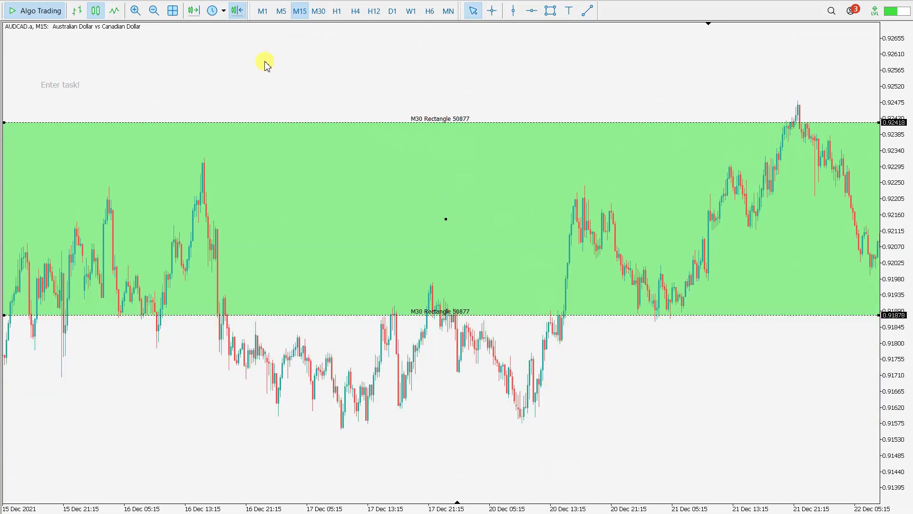
{"action": "left_click_drag", "start_coordinate": [212, 76], "coordinate": [429, 78]}
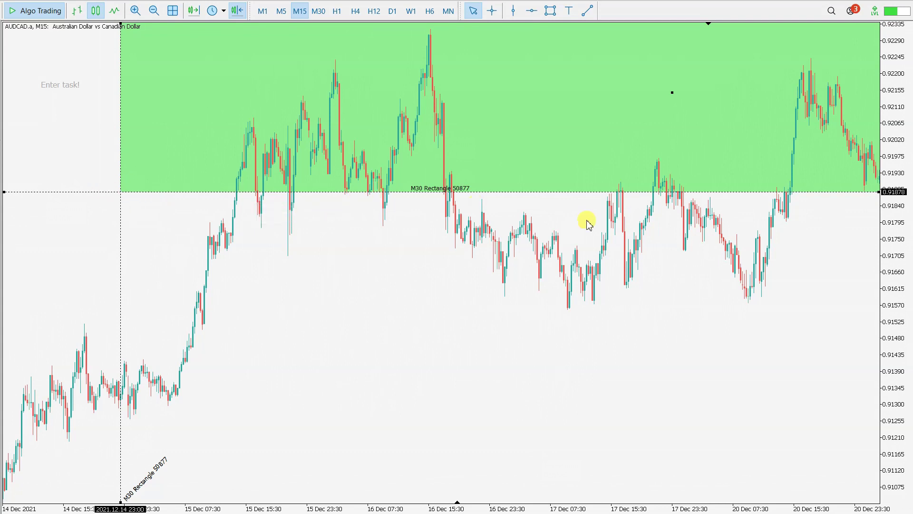
{"action": "left_click_drag", "start_coordinate": [879, 261], "coordinate": [891, 295]}
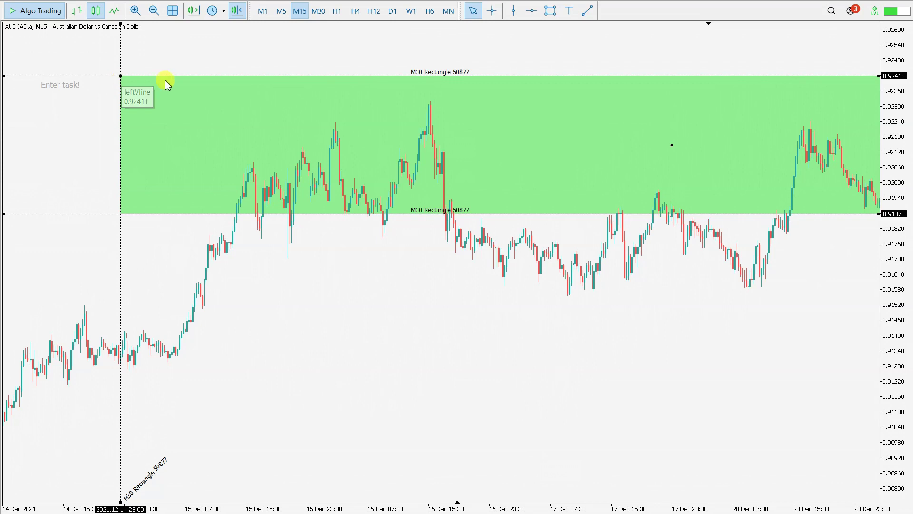
{"action": "scroll", "coordinate": [531, 273], "scroll_direction": "down", "scroll_amount": 5}
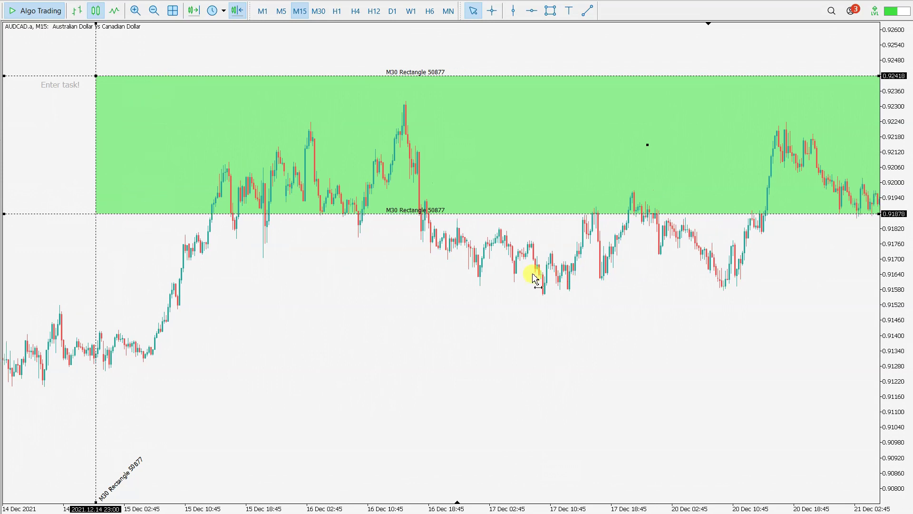
{"action": "scroll", "coordinate": [615, 316], "scroll_direction": "down", "scroll_amount": 5}
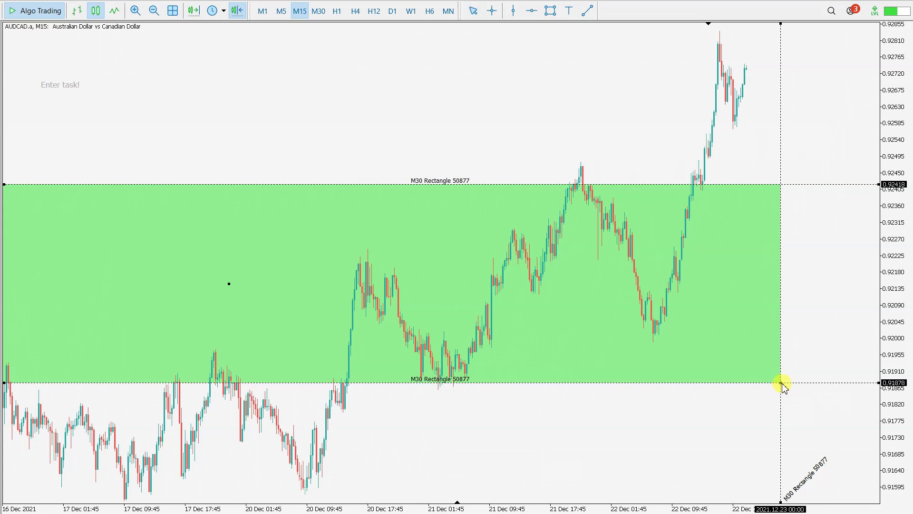
{"action": "left_click_drag", "start_coordinate": [781, 383], "coordinate": [777, 358]}
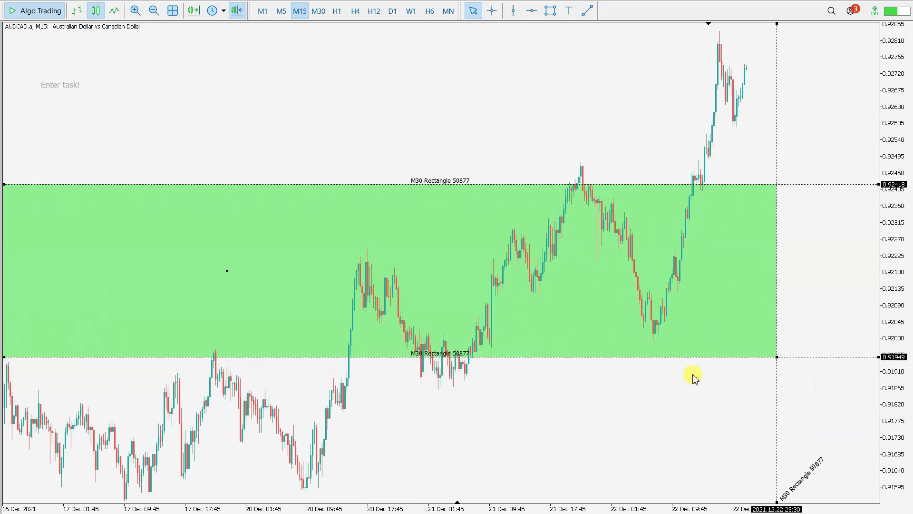
Raise the rectangle's lower edge line to 0.92141 and move its left edge line to 2021.12.15 16:30.
{"action": "scroll", "coordinate": [558, 415], "scroll_direction": "up", "scroll_amount": 10}
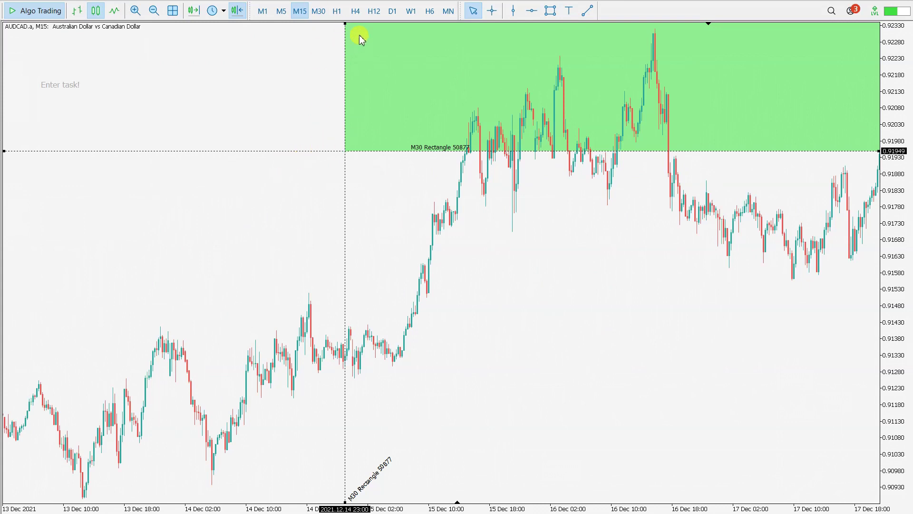
{"action": "left_click_drag", "start_coordinate": [897, 112], "coordinate": [897, 152]}
{"action": "left_click_drag", "start_coordinate": [877, 206], "coordinate": [838, 136]}
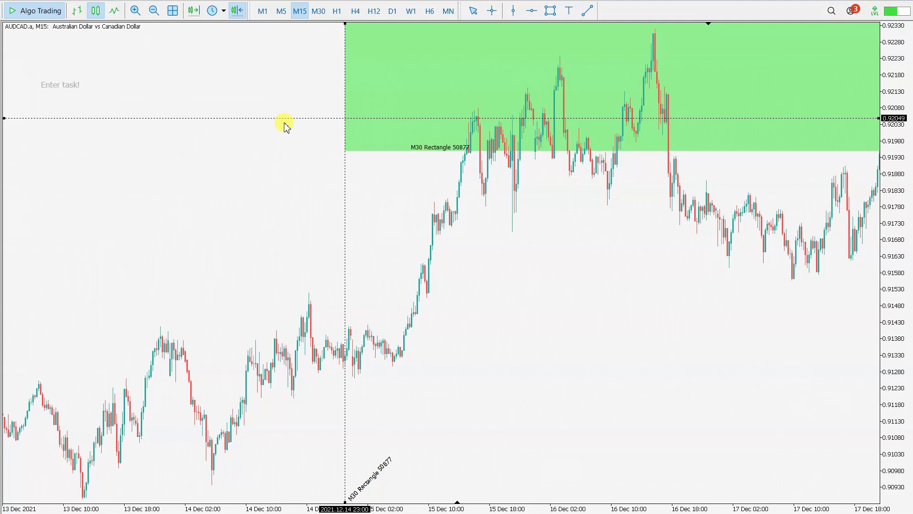
{"action": "left_click_drag", "start_coordinate": [290, 154], "coordinate": [287, 88]}
{"action": "left_click_drag", "start_coordinate": [346, 148], "coordinate": [478, 148]}
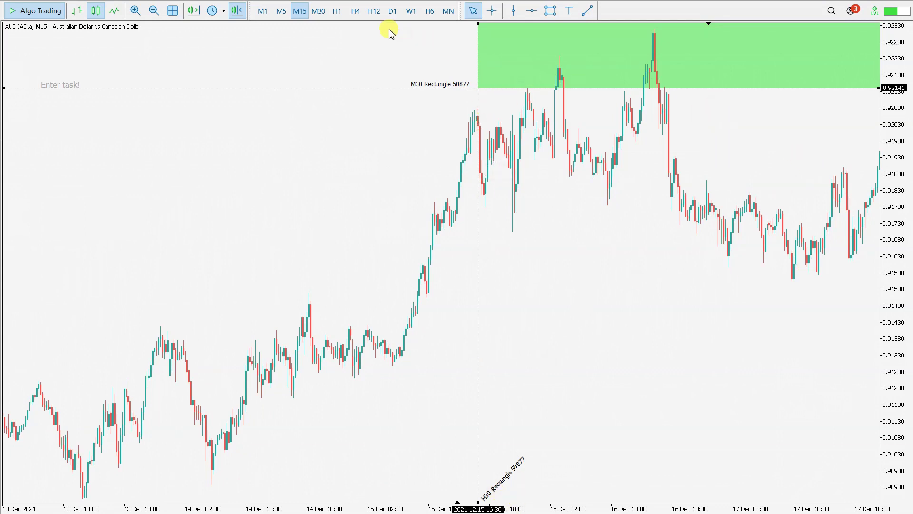
On the M30 timeframe, draw a second rectangle from about 2021.12.20 02:30 at 0.91715 to 2021.12.22 02:30 at 0.91457.
{"action": "left_click", "coordinate": [318, 11]}
{"action": "left_click_drag", "start_coordinate": [607, 234], "coordinate": [394, 359]}
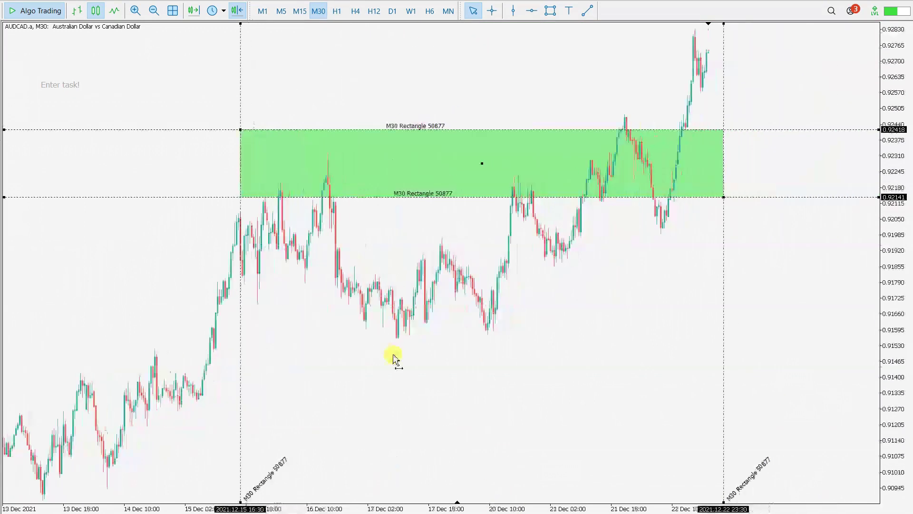
{"action": "left_click", "coordinate": [551, 10]}
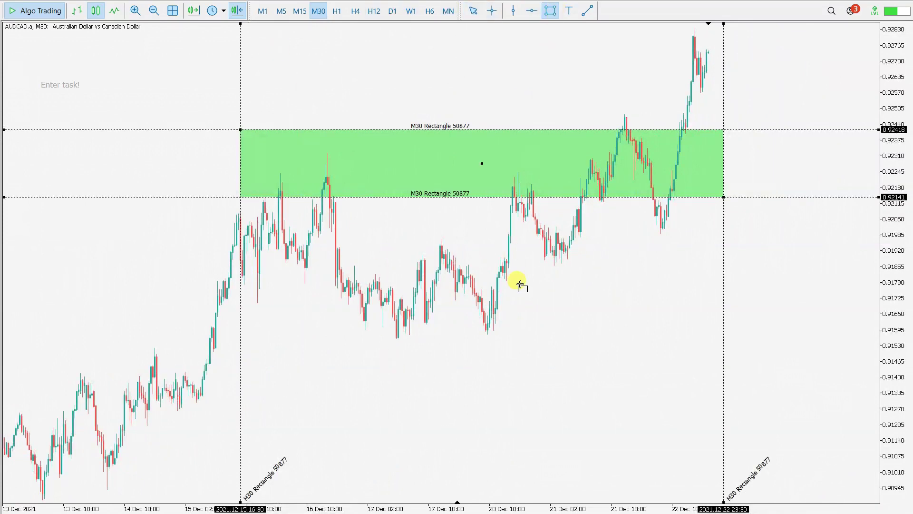
{"action": "left_click_drag", "start_coordinate": [461, 300], "coordinate": [643, 363]}
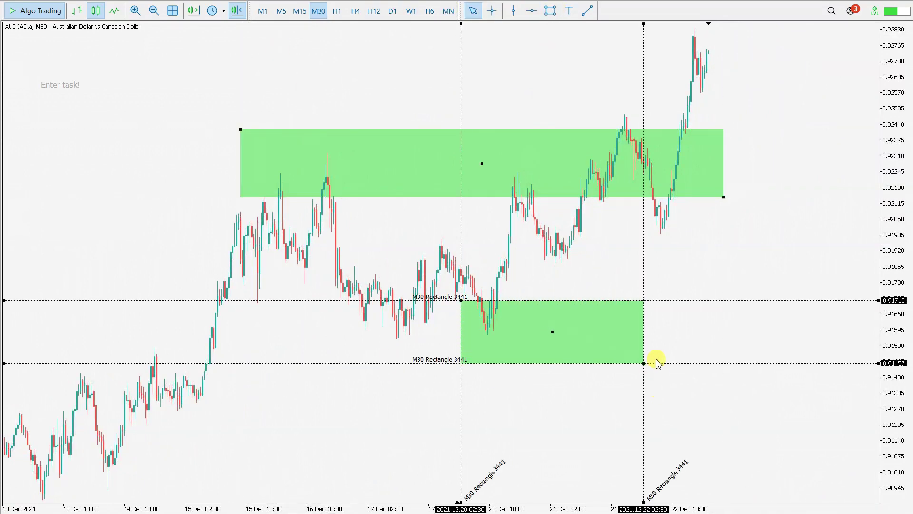
Activate the edge lines of the first rectangle, and switch them back to the second rectangle.
{"action": "left_click", "coordinate": [724, 198]}
{"action": "left_click", "coordinate": [723, 198]}
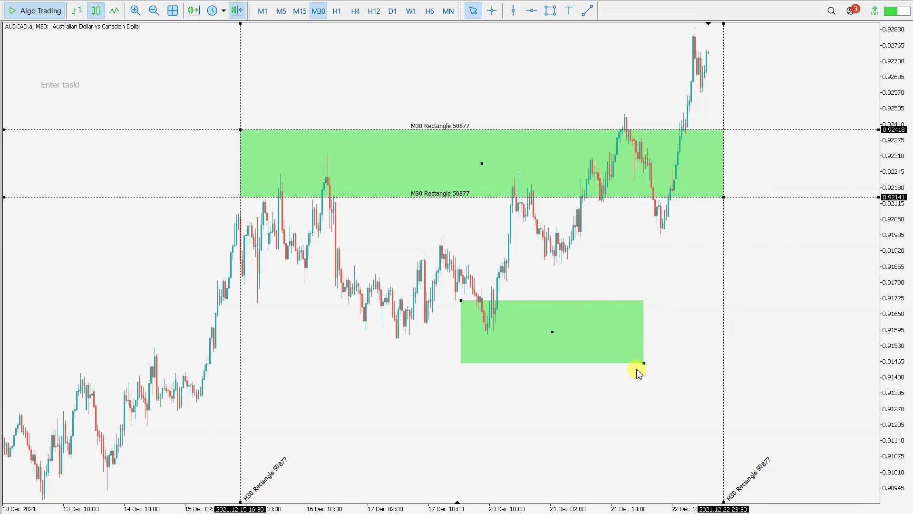
{"action": "left_click", "coordinate": [552, 333]}
Move and resize the second rectangle to span 2021.12.16 02:00 to 2021.12.21 12:30, between 0.91622 and 0.91547.
{"action": "left_click_drag", "start_coordinate": [552, 332], "coordinate": [368, 313]}
{"action": "left_click_drag", "start_coordinate": [474, 283], "coordinate": [798, 391]}
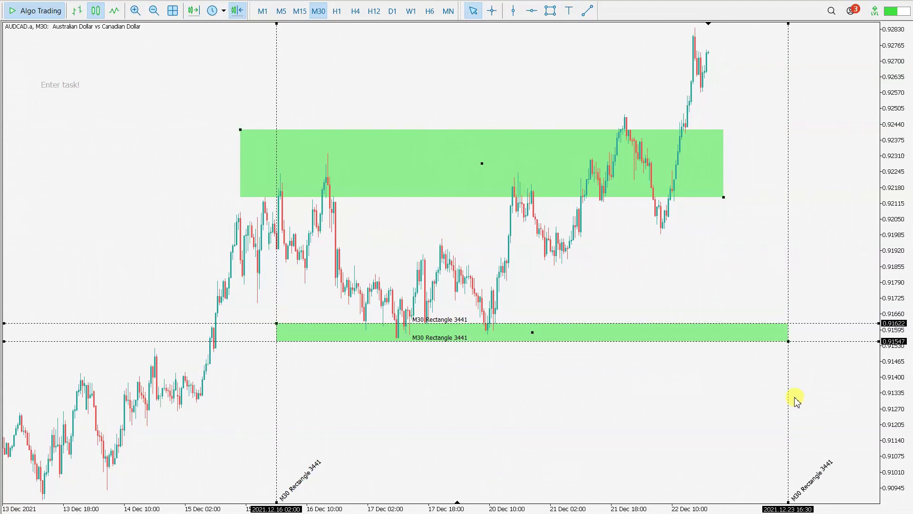
{"action": "left_click_drag", "start_coordinate": [784, 357], "coordinate": [494, 387]}
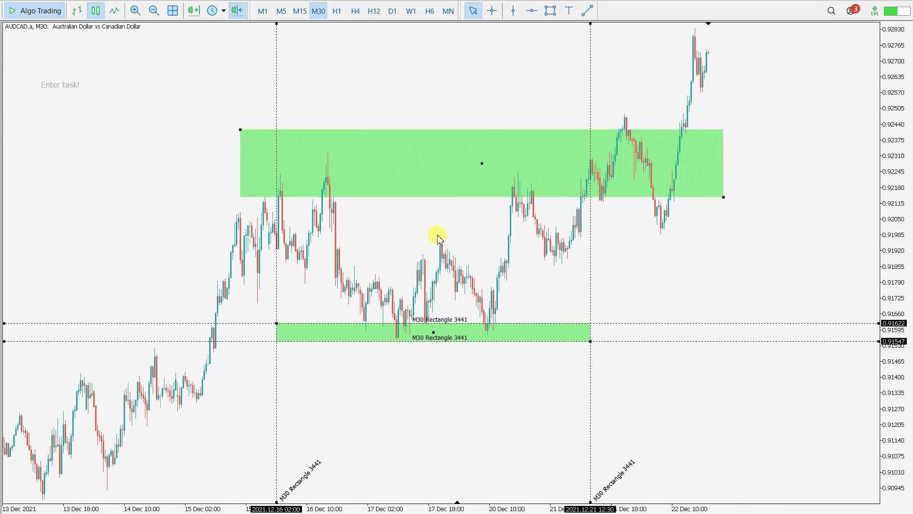
Open the input settings of the rect4line indicator from the chart's indicator list and view the line color choices.
{"action": "right_click", "coordinate": [433, 219]}
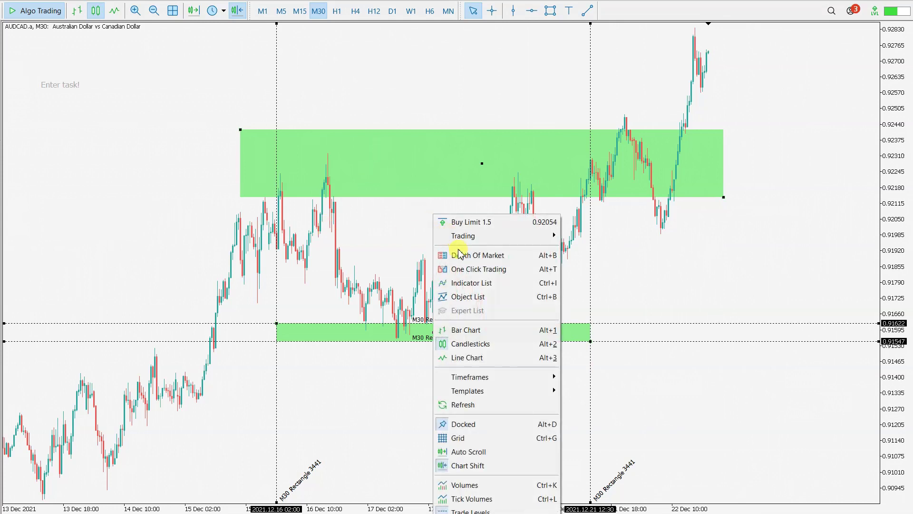
{"action": "left_click", "coordinate": [474, 291]}
{"action": "double_click", "coordinate": [223, 149]}
{"action": "left_click", "coordinate": [263, 175]}
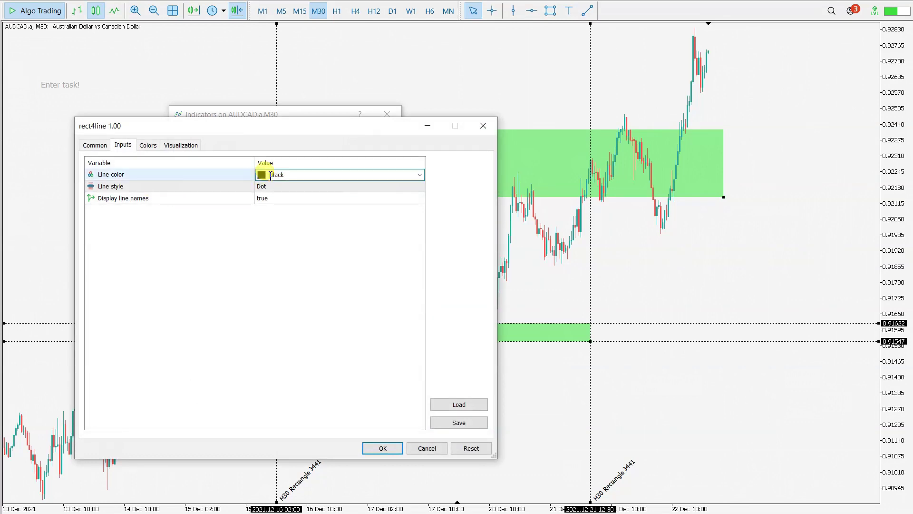
{"action": "left_click", "coordinate": [420, 175]}
{"action": "left_click", "coordinate": [420, 176]}
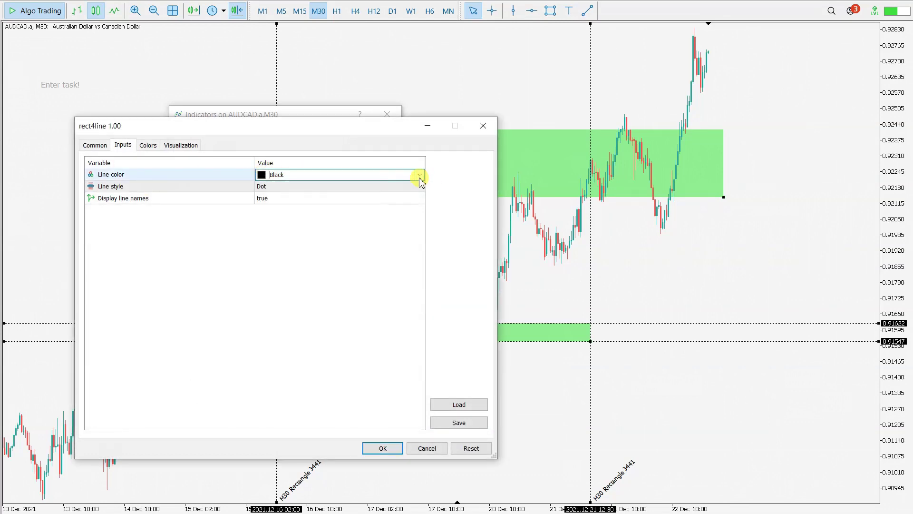
Set Display line names to false, view the line style options, and close the indicator settings and list without applying.
{"action": "double_click", "coordinate": [412, 198]}
{"action": "left_click", "coordinate": [411, 187]}
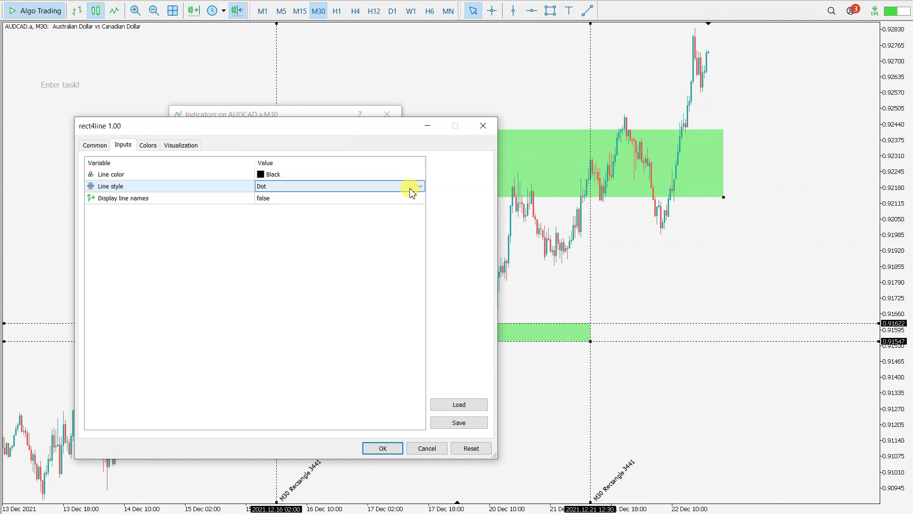
{"action": "left_click", "coordinate": [410, 189]}
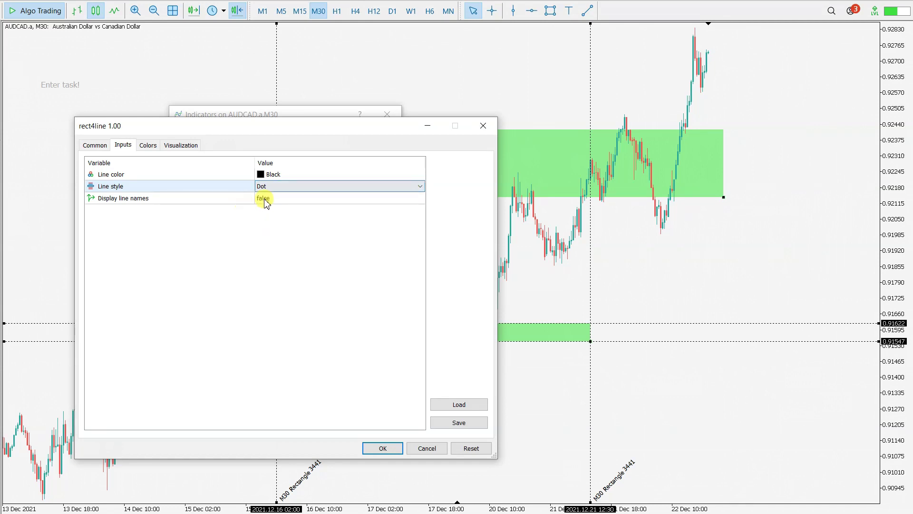
{"action": "left_click", "coordinate": [483, 126]}
{"action": "left_click", "coordinate": [380, 119]}
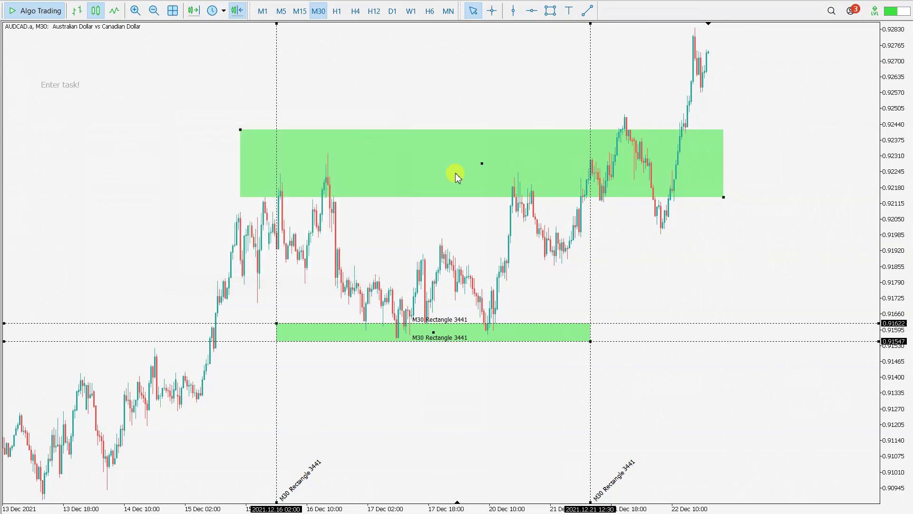
Reactivate the edge lines of only the lower rectangle, and attach the Trading box Technical analysis MT5 5.9 indicator to the chart.
{"action": "left_click", "coordinate": [481, 166]}
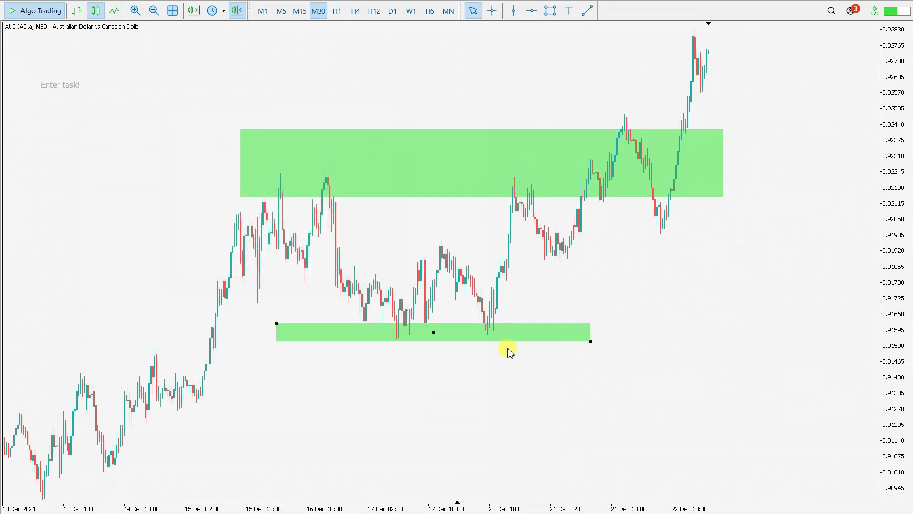
{"action": "double_click", "coordinate": [432, 333]}
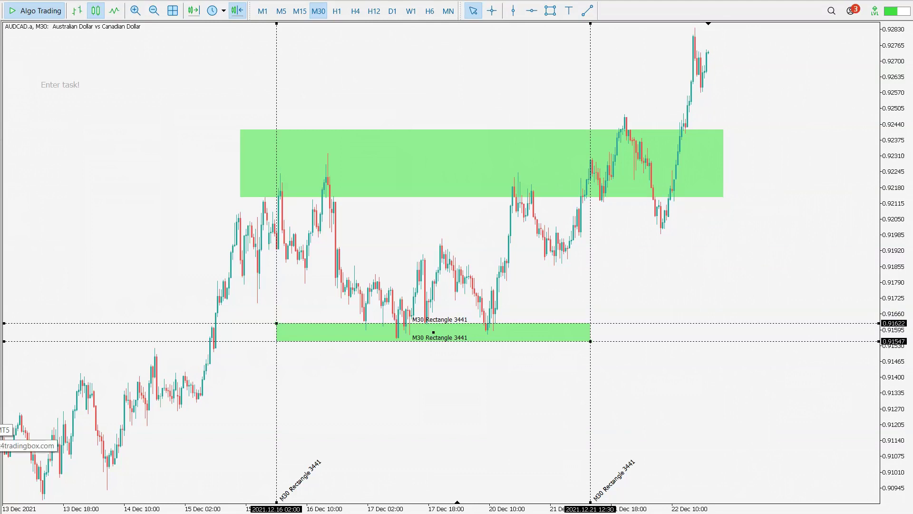
{"action": "left_click_drag", "start_coordinate": [1, 438], "coordinate": [132, 194]}
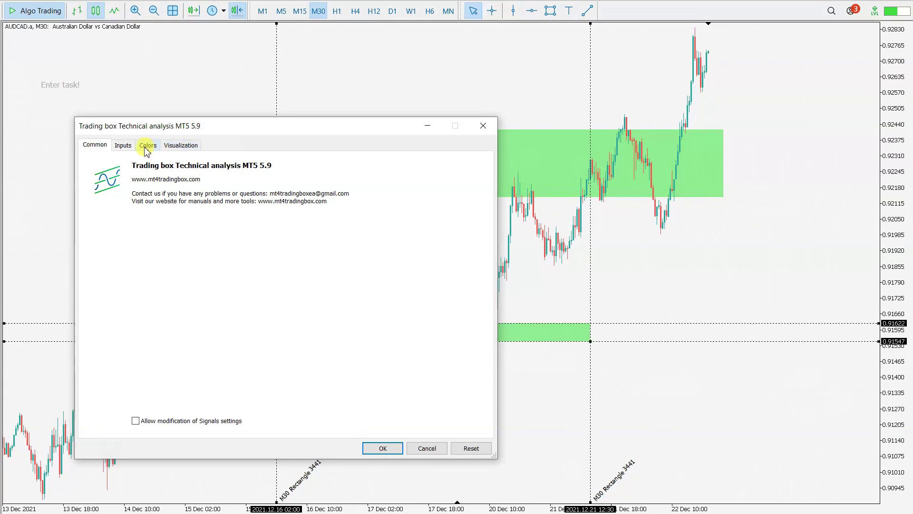
{"action": "left_click", "coordinate": [387, 449]}
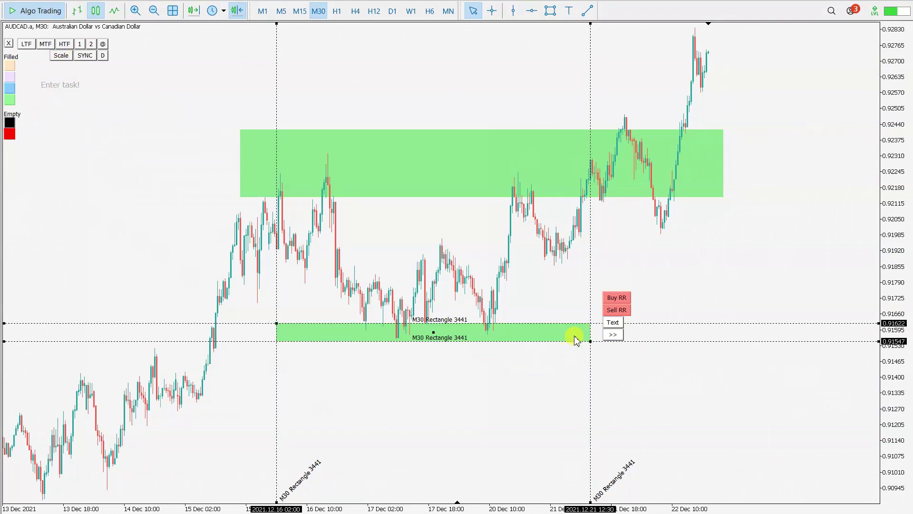
Resize the lower rectangle to end at 2021.12.22 08:30 and 0.91326, and add its name labels at positions RL1 and RU1.
{"action": "left_click_drag", "start_coordinate": [590, 342], "coordinate": [666, 394]}
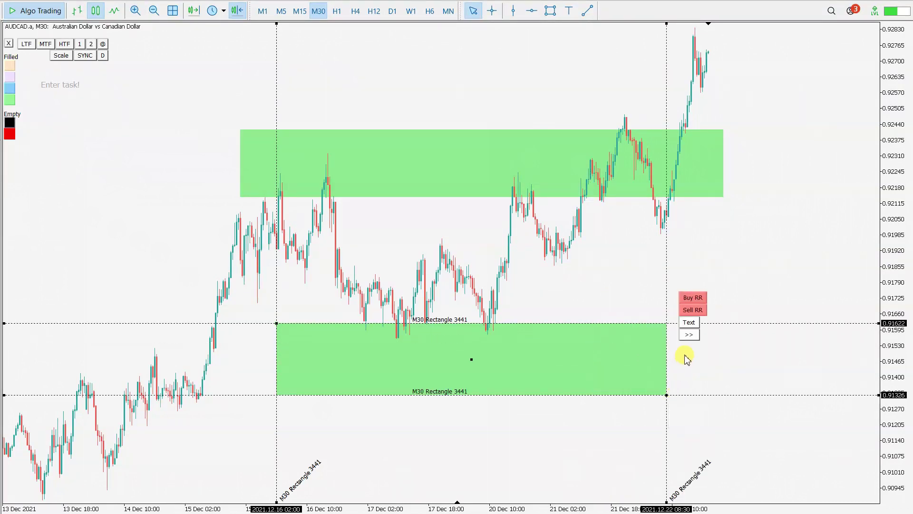
{"action": "left_click", "coordinate": [689, 323]}
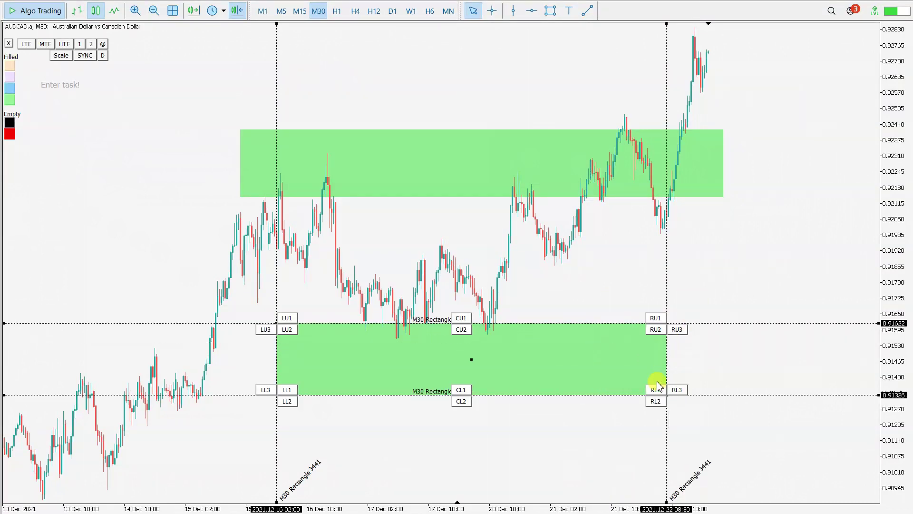
{"action": "left_click", "coordinate": [657, 396]}
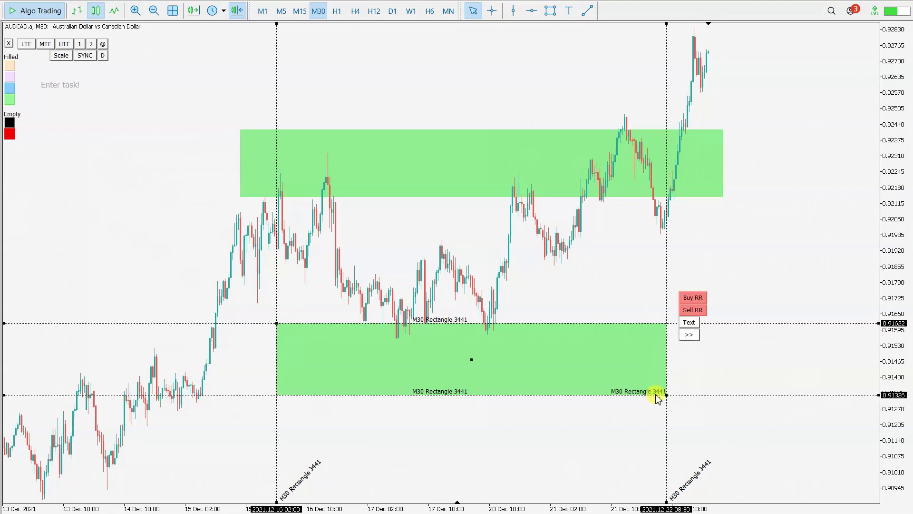
{"action": "left_click", "coordinate": [689, 323]}
{"action": "left_click", "coordinate": [652, 319]}
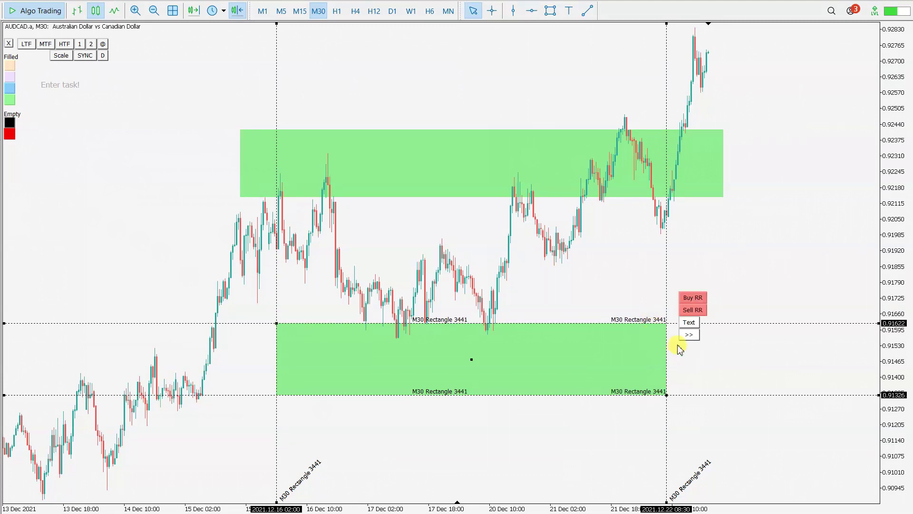
Turn on Buy RR for the lower rectangle, and move its target line to 0.91790.
{"action": "left_click", "coordinate": [691, 299]}
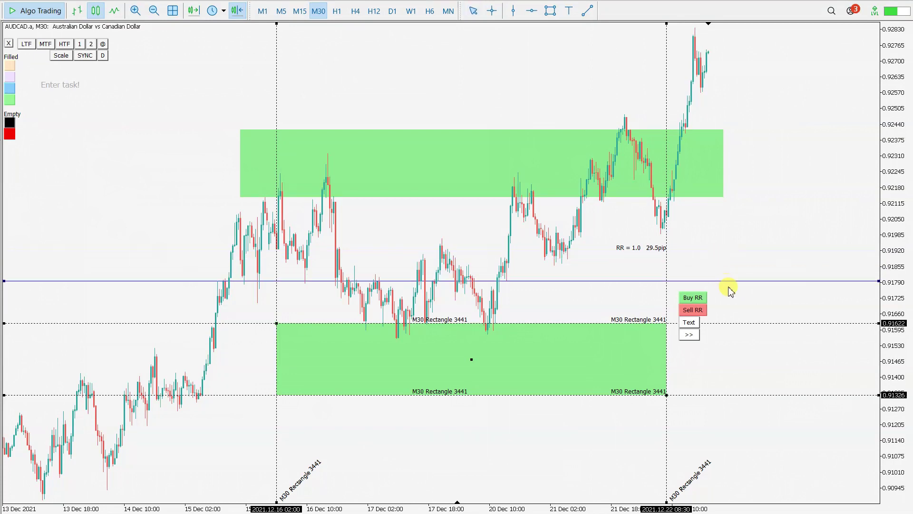
{"action": "left_click", "coordinate": [722, 244]}
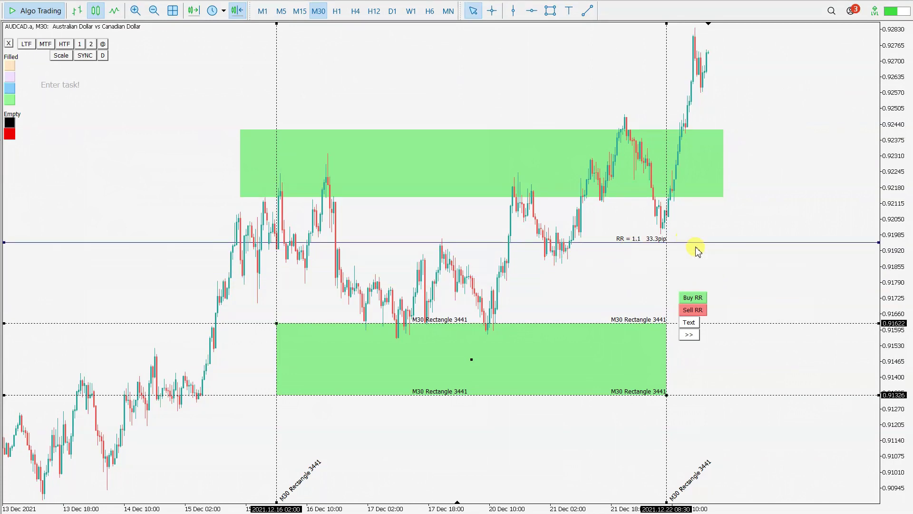
{"action": "left_click_drag", "start_coordinate": [693, 250], "coordinate": [699, 284]}
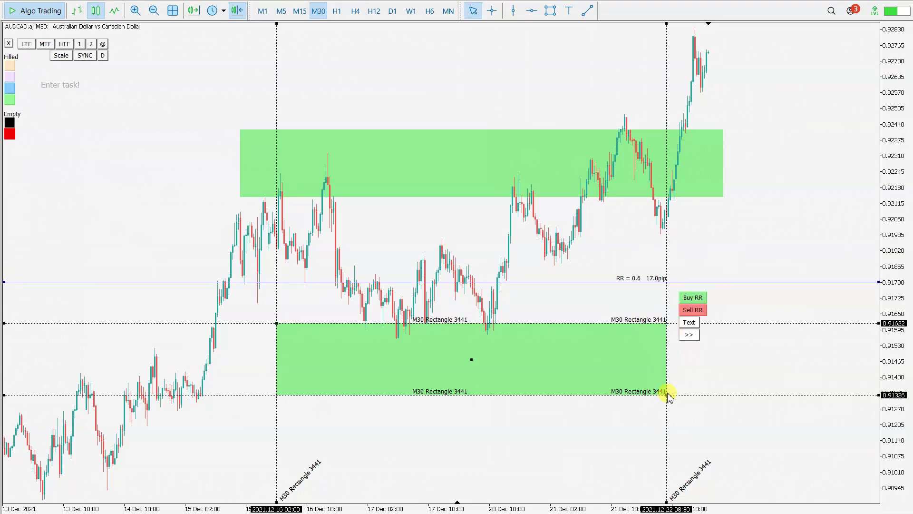
Raise the bottom edge of the lower rectangle to 0.91543, and turn off its Buy RR.
{"action": "left_click_drag", "start_coordinate": [673, 396], "coordinate": [680, 344]}
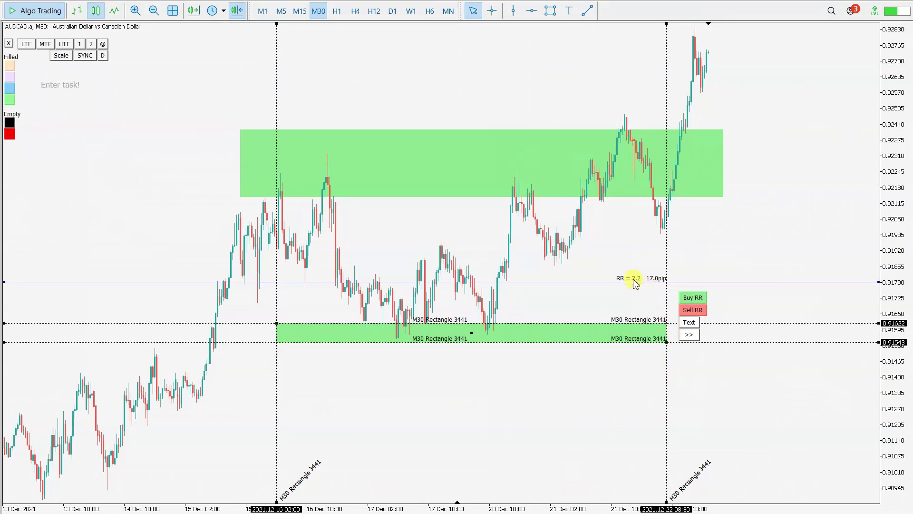
{"action": "left_click", "coordinate": [693, 299]}
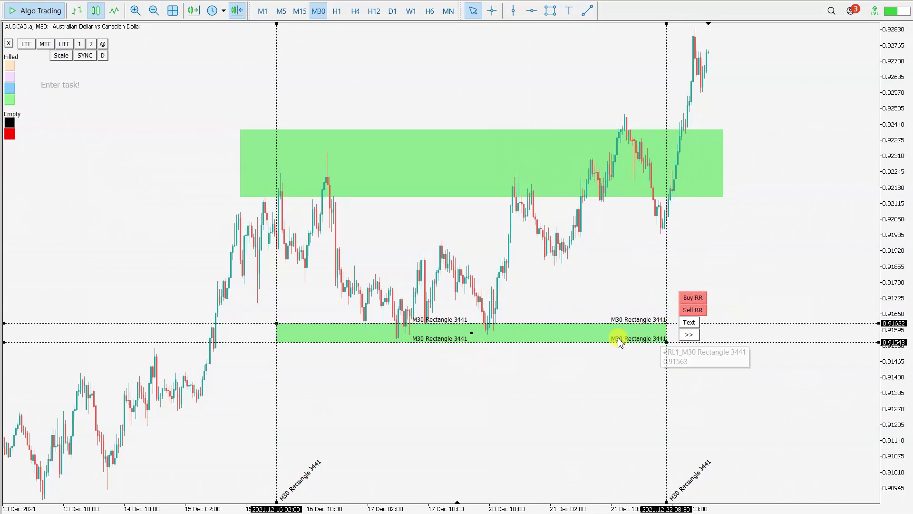
Expand the lower rectangle's function options, and turn on Alert, Engulf, Close and Split.
{"action": "left_click", "coordinate": [685, 336]}
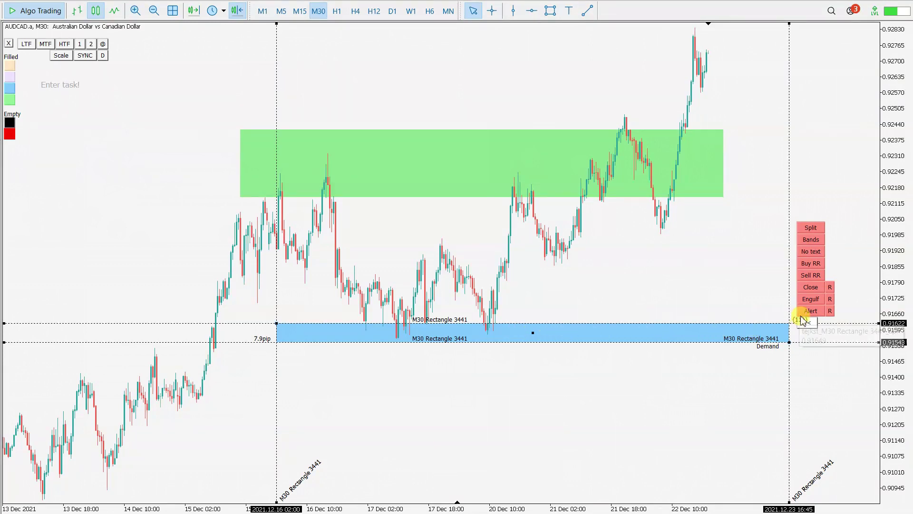
{"action": "left_click", "coordinate": [821, 311]}
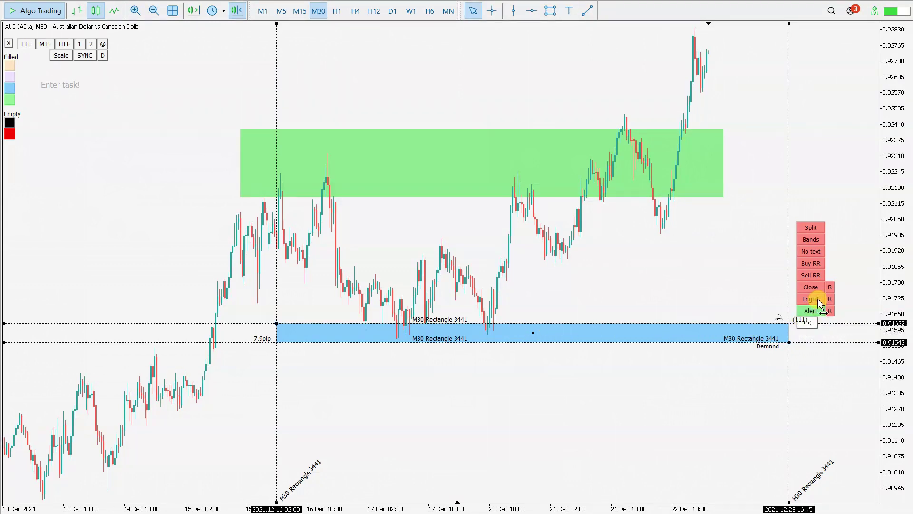
{"action": "left_click", "coordinate": [811, 288]}
{"action": "left_click", "coordinate": [814, 228]}
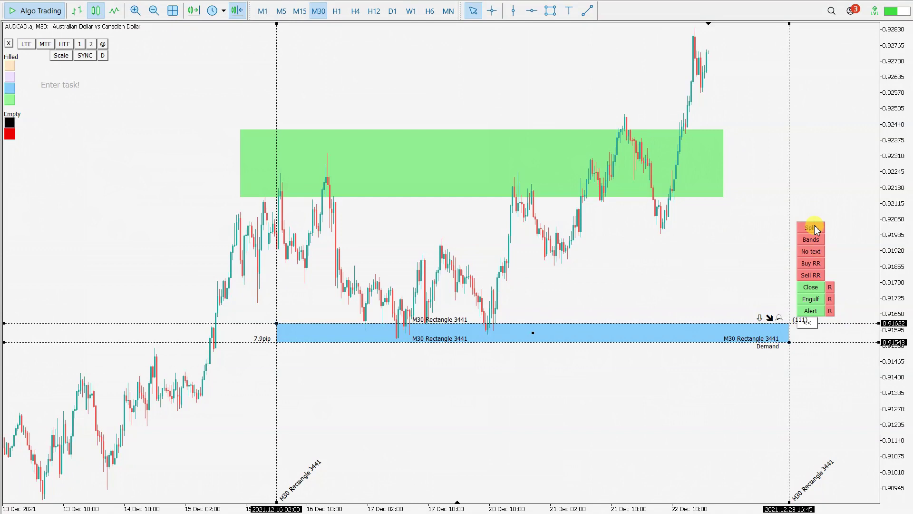
{"action": "left_click", "coordinate": [818, 240]}
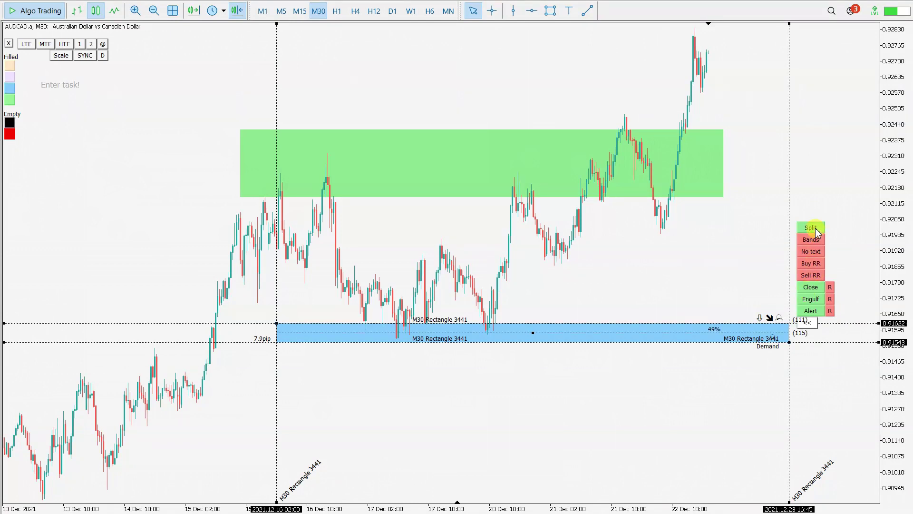
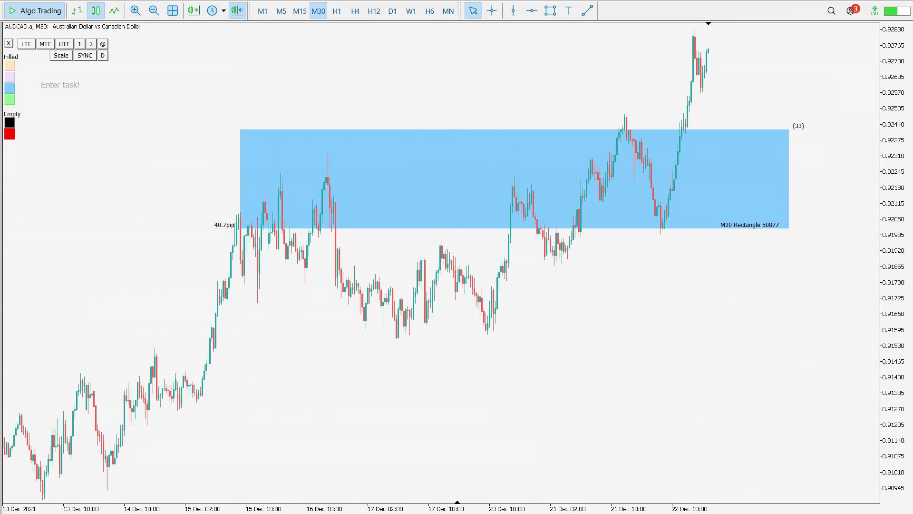
Attach the Trading box Order Management MT5 5.3 expert advisor to the chart, and create a buy box.
{"action": "left_click_drag", "start_coordinate": [7, 450], "coordinate": [320, 384]}
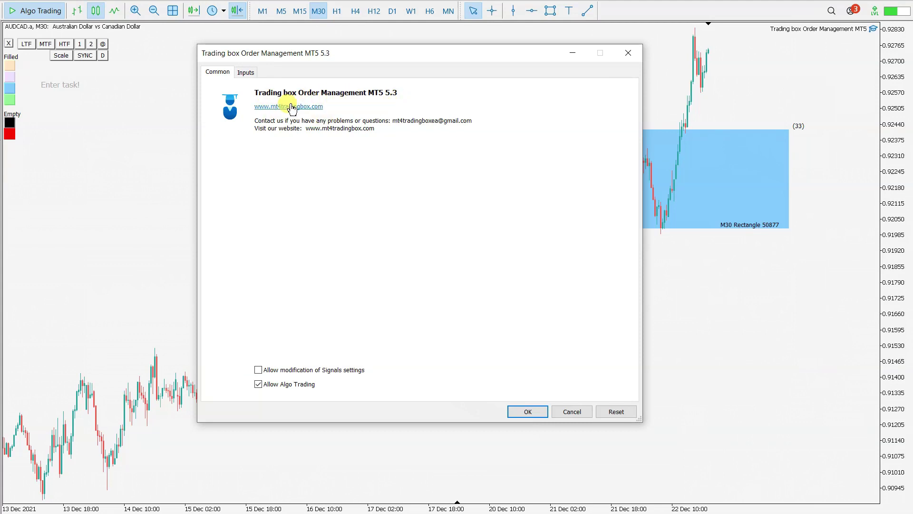
{"action": "left_click", "coordinate": [528, 412]}
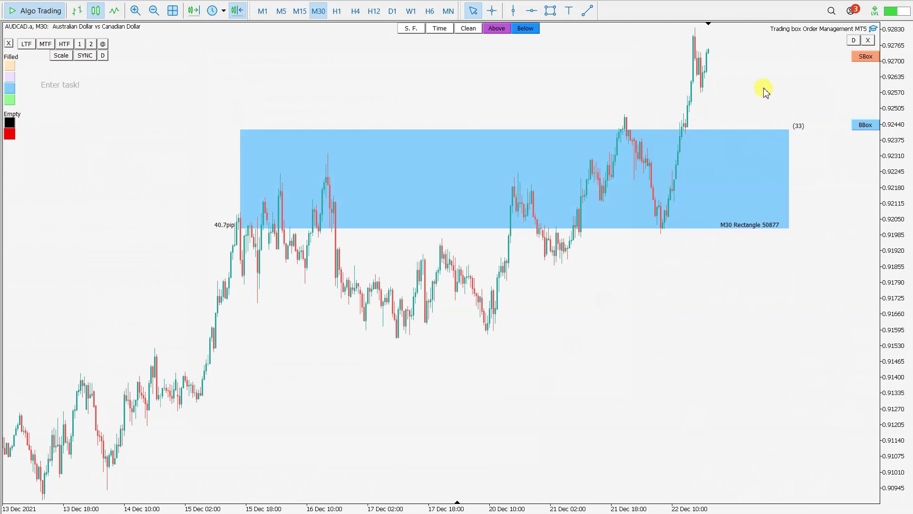
{"action": "left_click", "coordinate": [866, 128]}
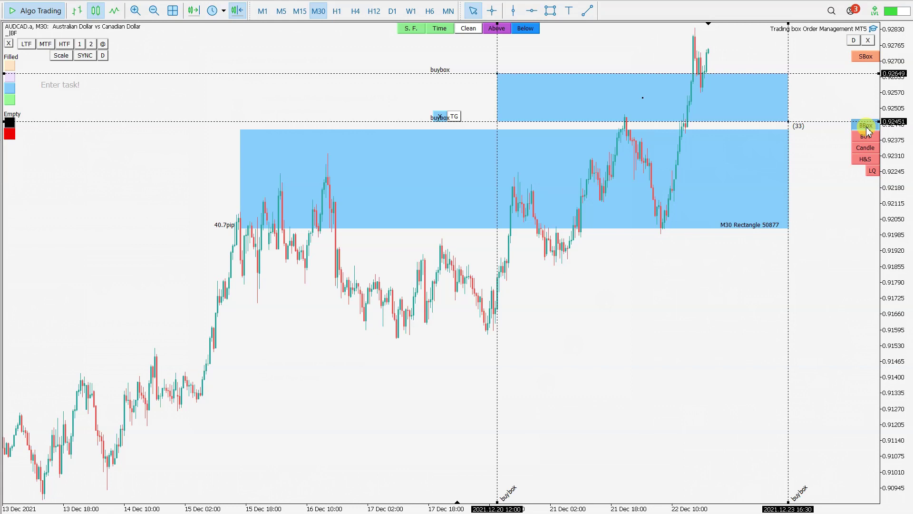
Move and resize the buy box to span 2021.12.14 23:00 to 2021.12.23 16:30, between 0.91440 and 0.91268.
{"action": "left_click_drag", "start_coordinate": [644, 98], "coordinate": [320, 385]}
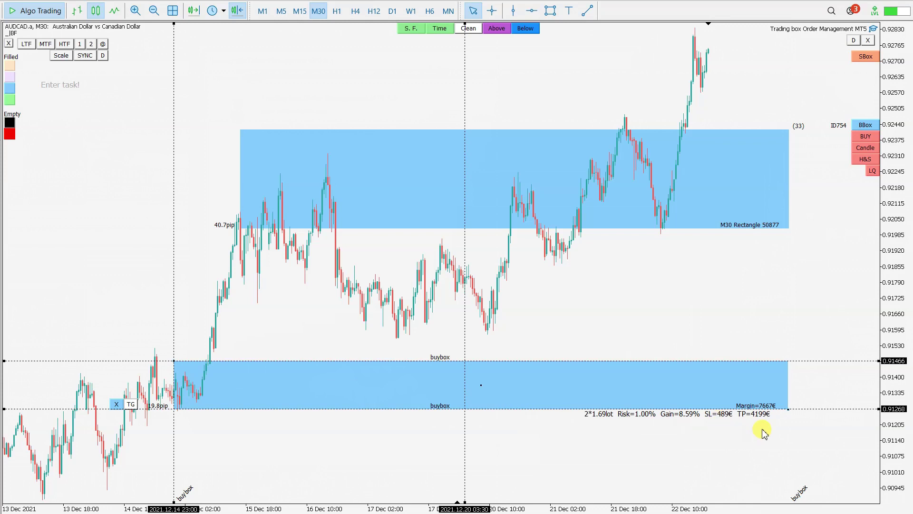
{"action": "left_click", "coordinate": [789, 415]}
{"action": "left_click", "coordinate": [789, 415]}
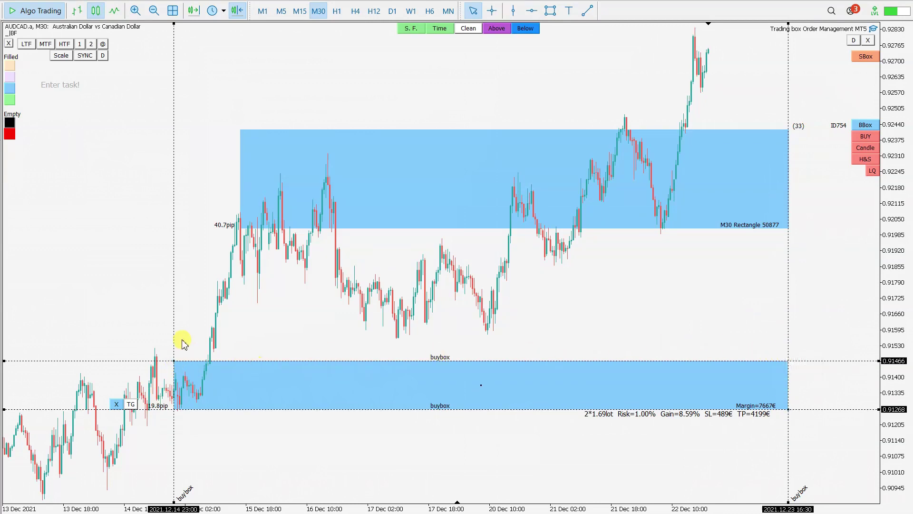
{"action": "mouse_move", "coordinate": [161, 361]}
{"action": "left_mouse_down"}
{"action": "mouse_move", "coordinate": [159, 336]}
{"action": "mouse_move", "coordinate": [158, 367]}
{"action": "left_mouse_up"}
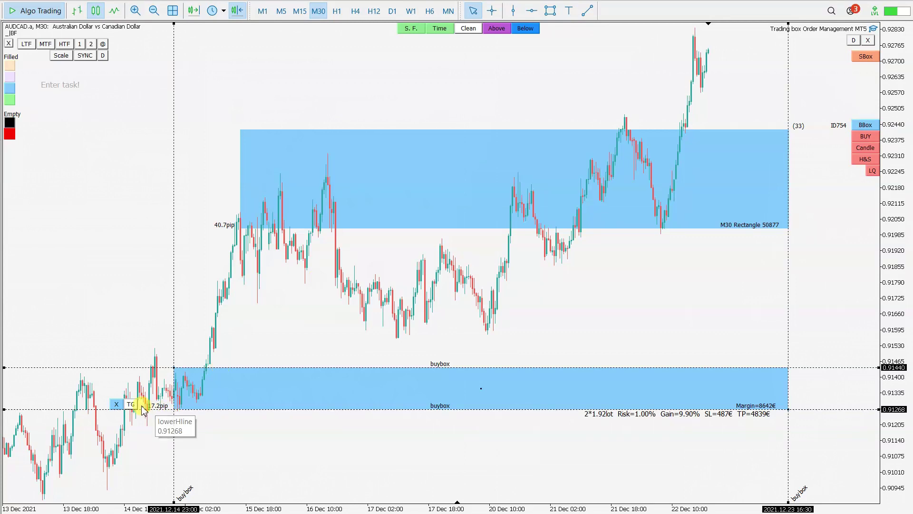
Turn on the buy box's alert, raise the box's upper edge to 0.91487 and place the alert line at about 0.9157.
{"action": "mouse_move", "coordinate": [160, 368]}
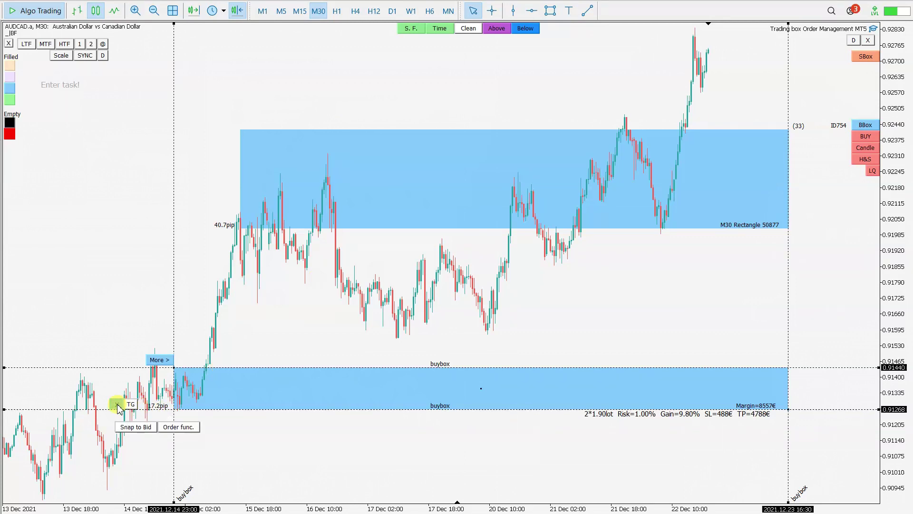
{"action": "left_click", "coordinate": [157, 360]}
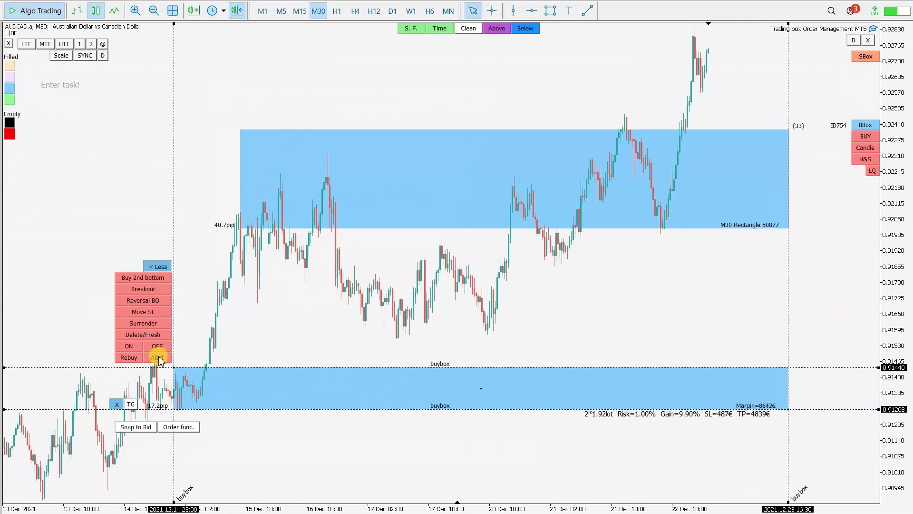
{"action": "left_click", "coordinate": [158, 358]}
{"action": "left_click_drag", "start_coordinate": [840, 368], "coordinate": [836, 336]}
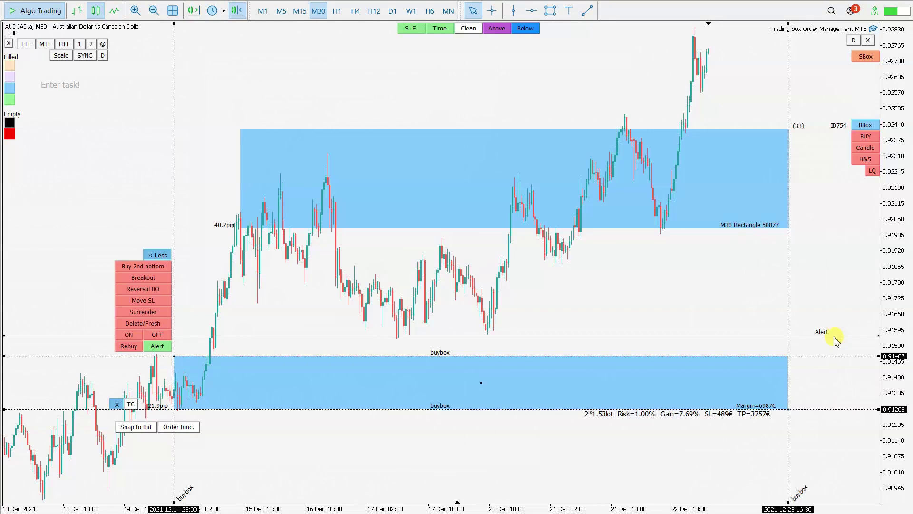
Turn on Reversal BO and Rebuy for the buy box, and hide its function options.
{"action": "left_click", "coordinate": [145, 291]}
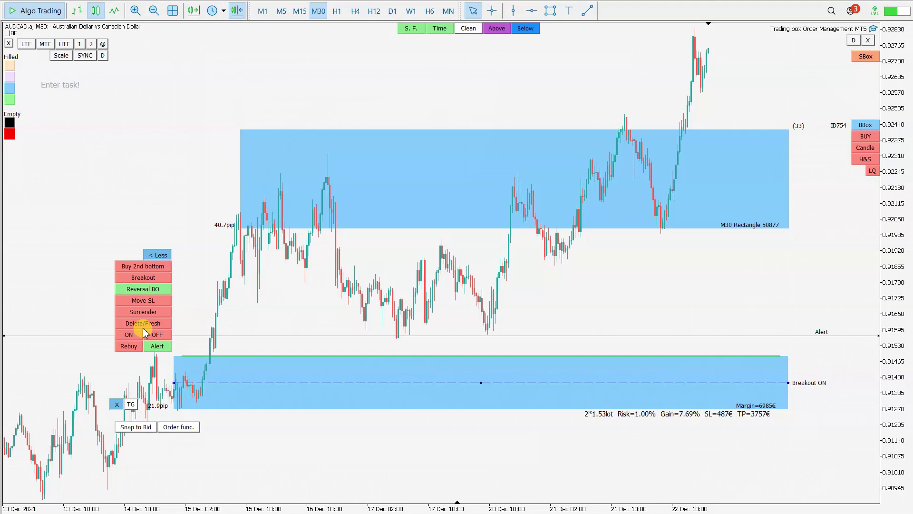
{"action": "left_click", "coordinate": [136, 351]}
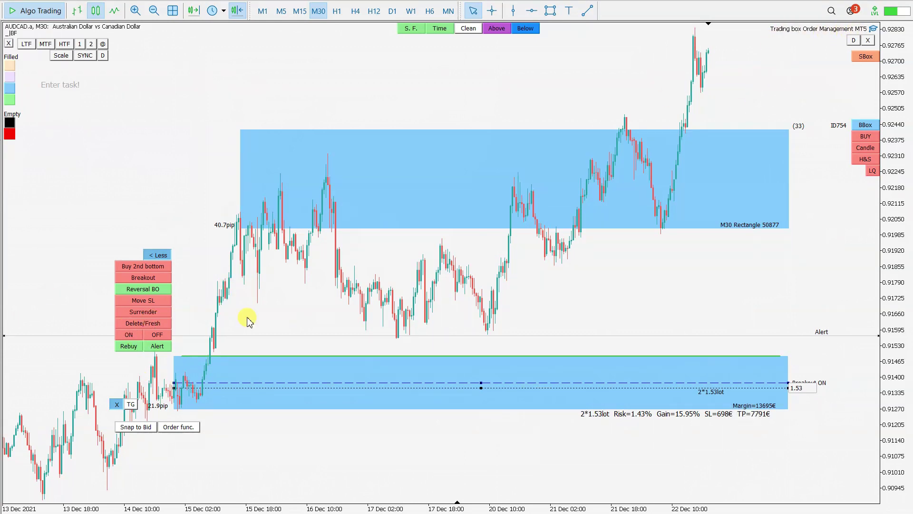
{"action": "left_click", "coordinate": [117, 405]}
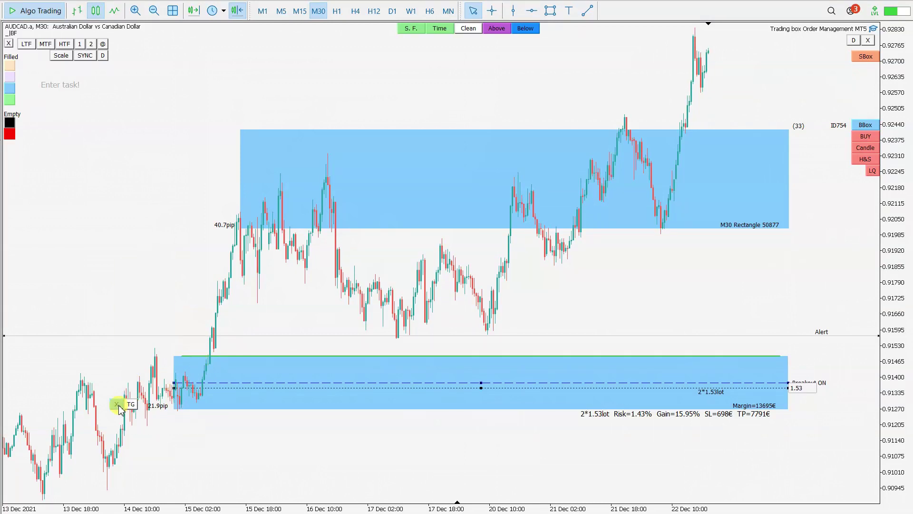